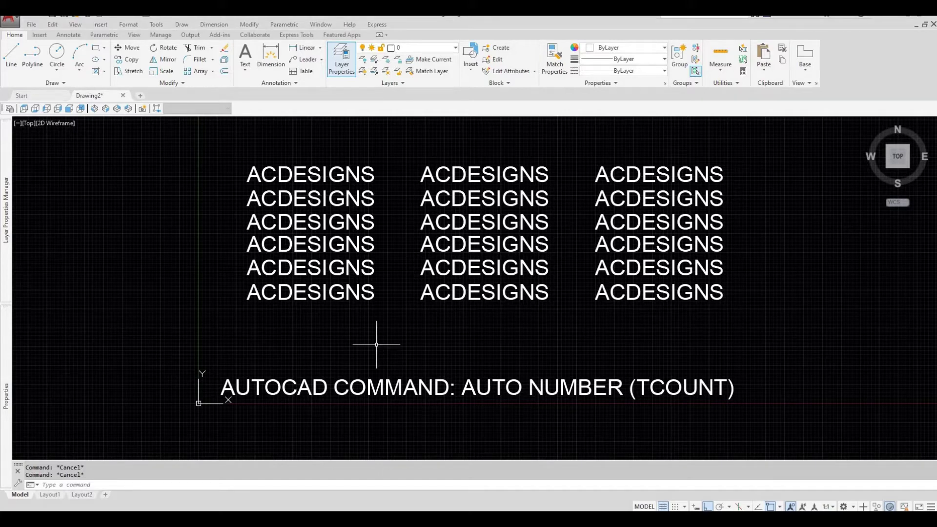
- Use TCOUNT to prefix the six left-column ACDESIGNS texts with 1–6, starting 1 step 1
{"action": "type", "text": "tcount"}
{"action": "key", "text": "Return"}
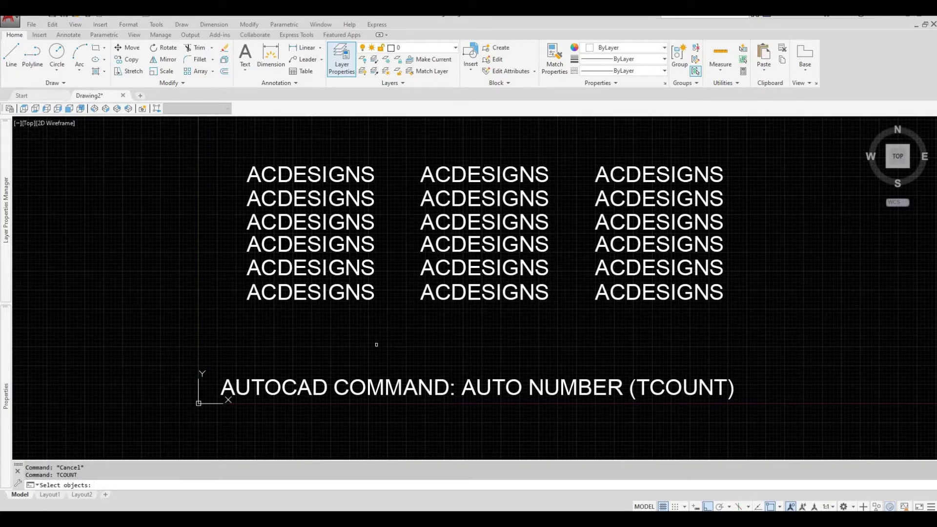
{"action": "left_click", "coordinate": [343, 322]}
{"action": "left_click", "coordinate": [236, 167]}
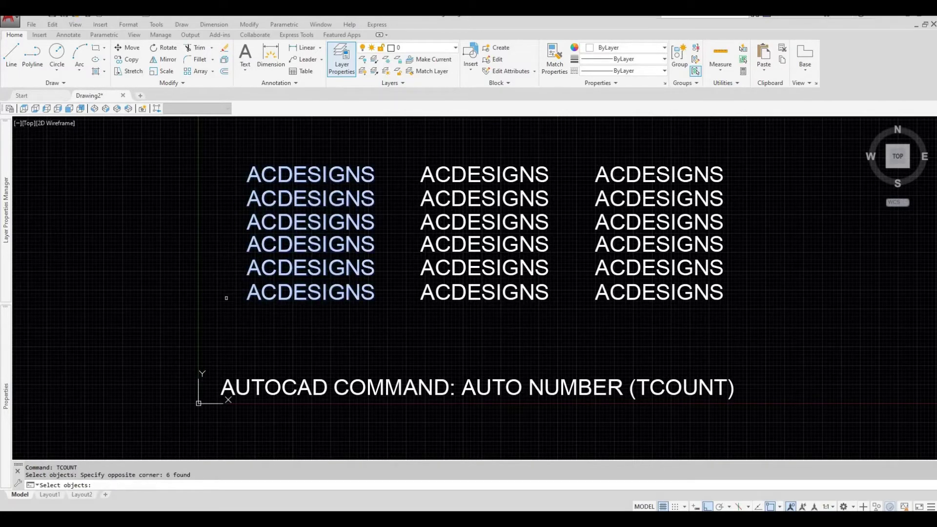
{"action": "key", "text": "Return"}
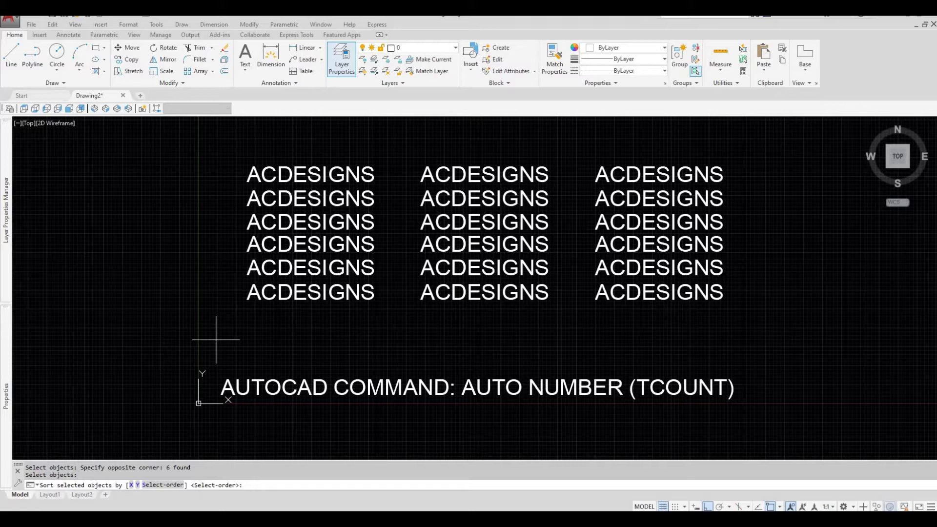
{"action": "key", "text": "Return"}
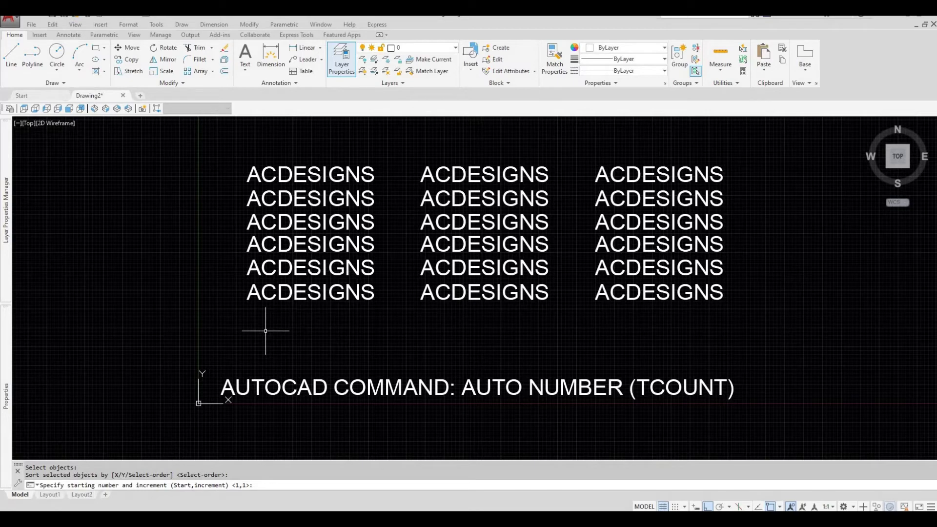
{"action": "key", "text": "Return"}
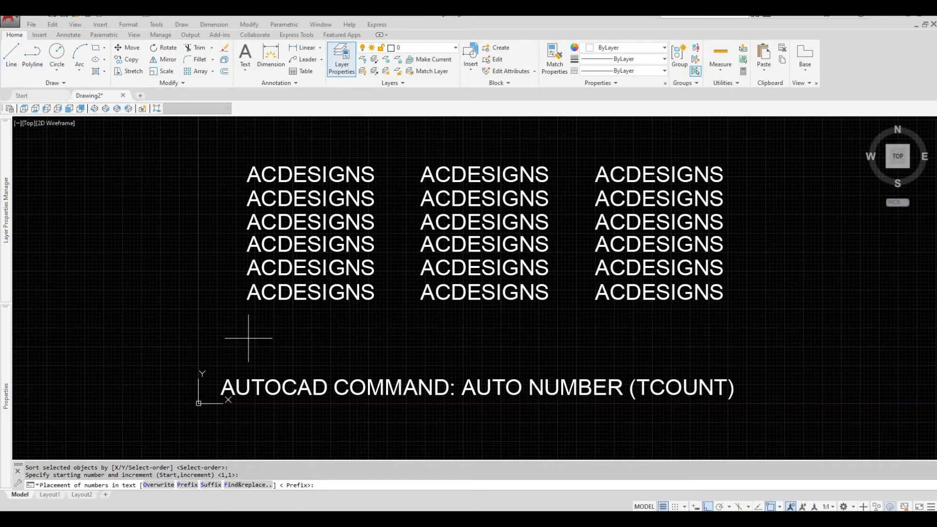
{"action": "key", "text": "Return"}
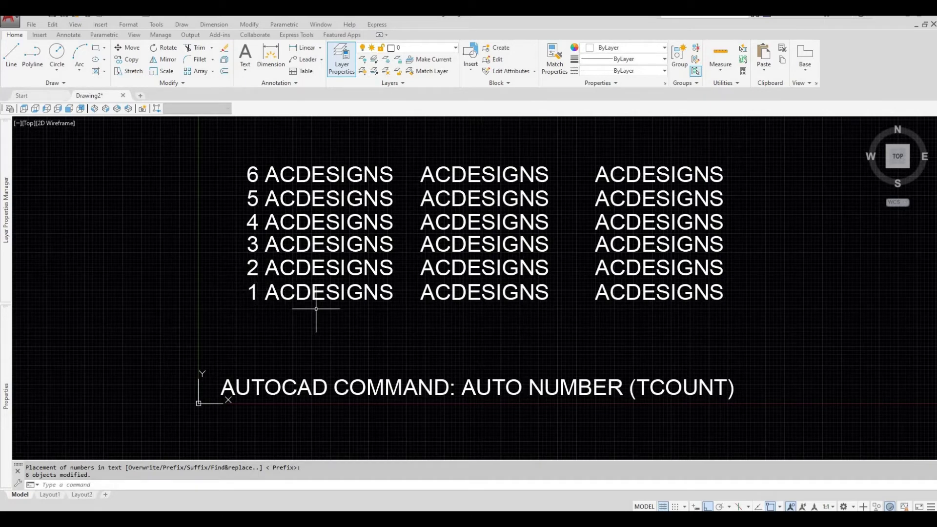
- Run TCOUNT again and window-select the six middle-column ACDESIGNS texts
{"action": "key", "text": "Escape"}
{"action": "key", "text": "Escape"}
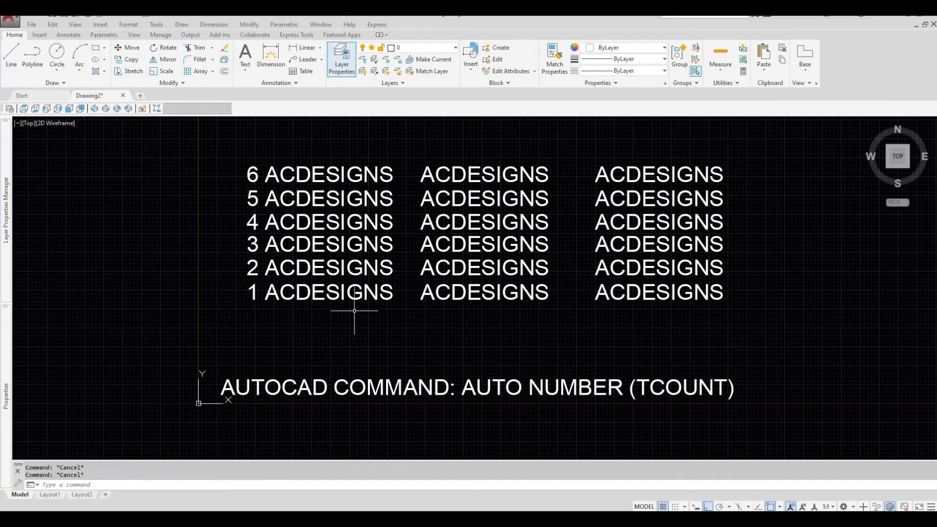
{"action": "middle_click_drag", "start_coordinate": [383, 314], "coordinate": [326, 314]}
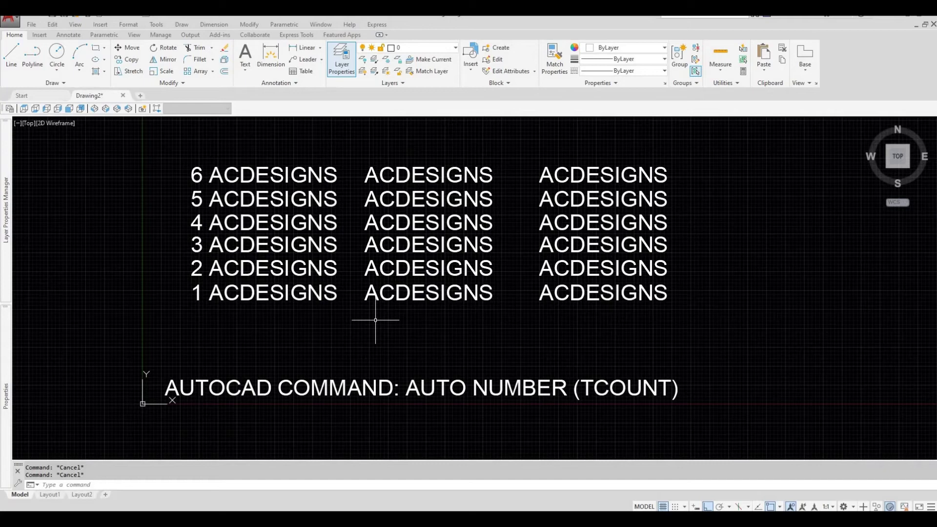
{"action": "type", "text": "tcount"}
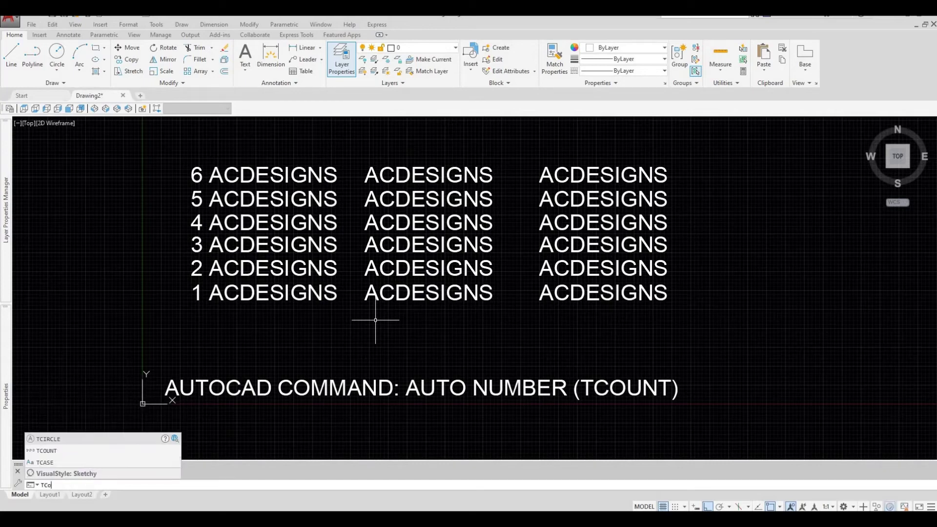
{"action": "key", "text": "Return"}
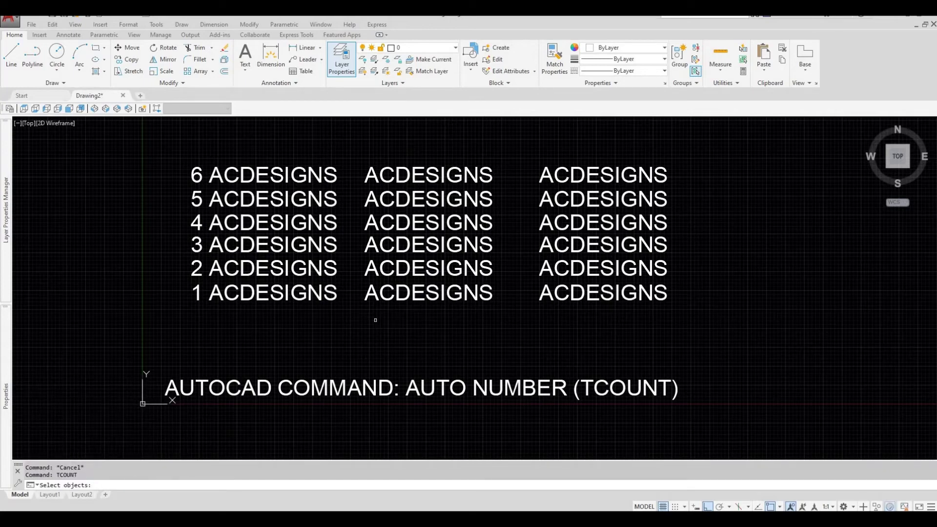
{"action": "left_click", "coordinate": [420, 323]}
{"action": "left_click", "coordinate": [342, 146]}
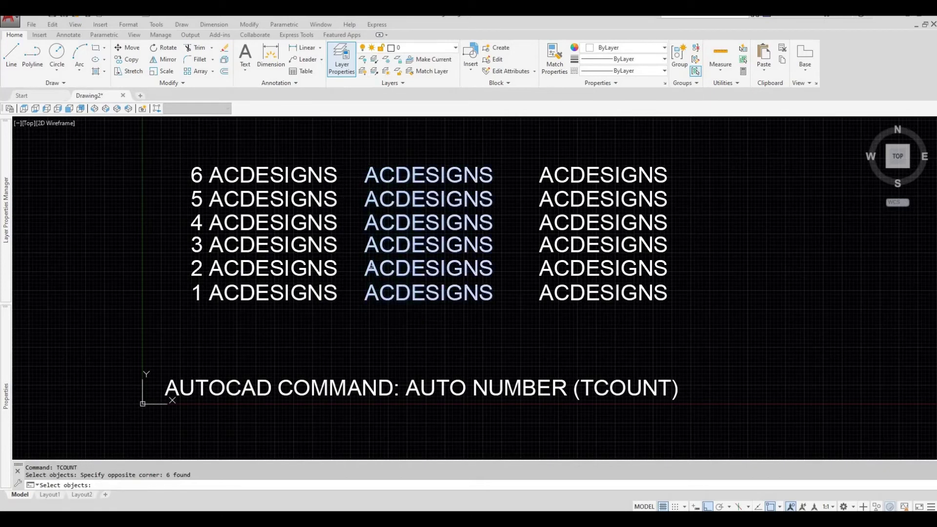
{"action": "key", "text": "Return"}
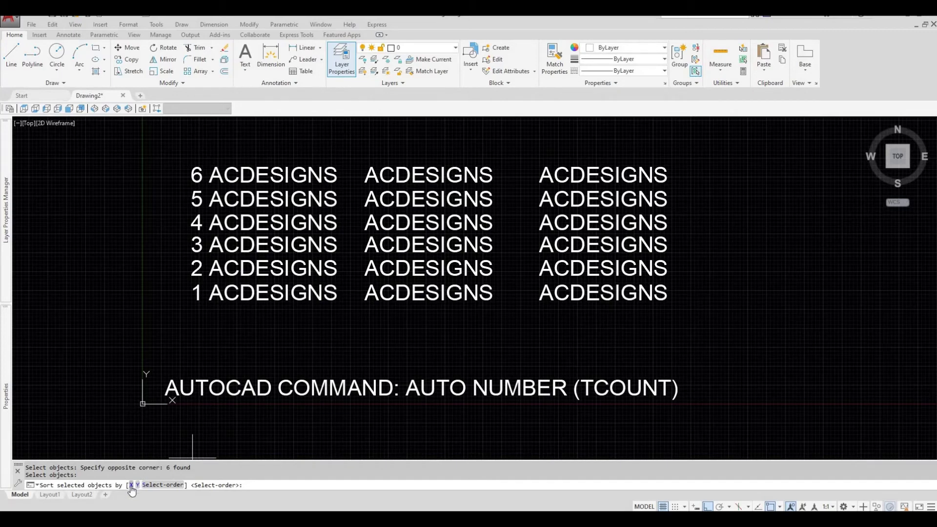
- Sort by X, start at 1 with step 1, and append the numbers as suffixes
{"action": "type", "text": "x"}
{"action": "key", "text": "Return"}
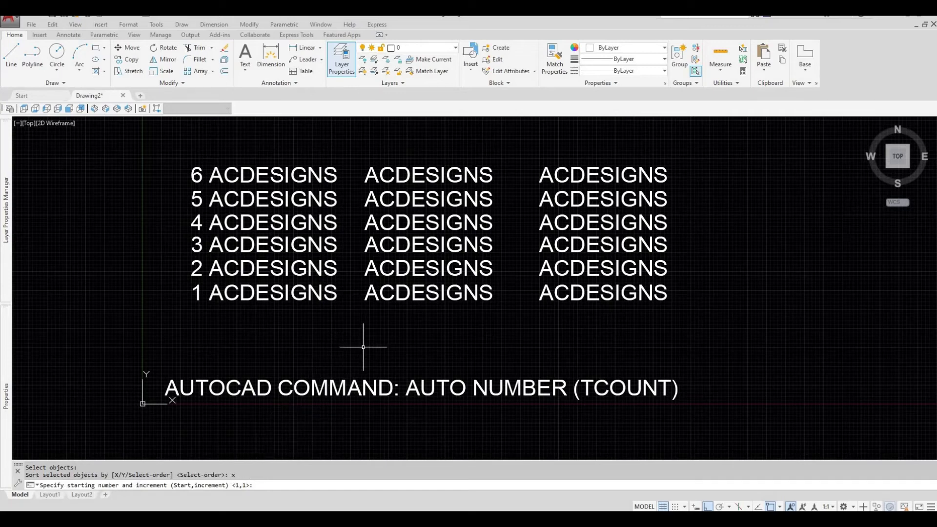
{"action": "key", "text": "Return"}
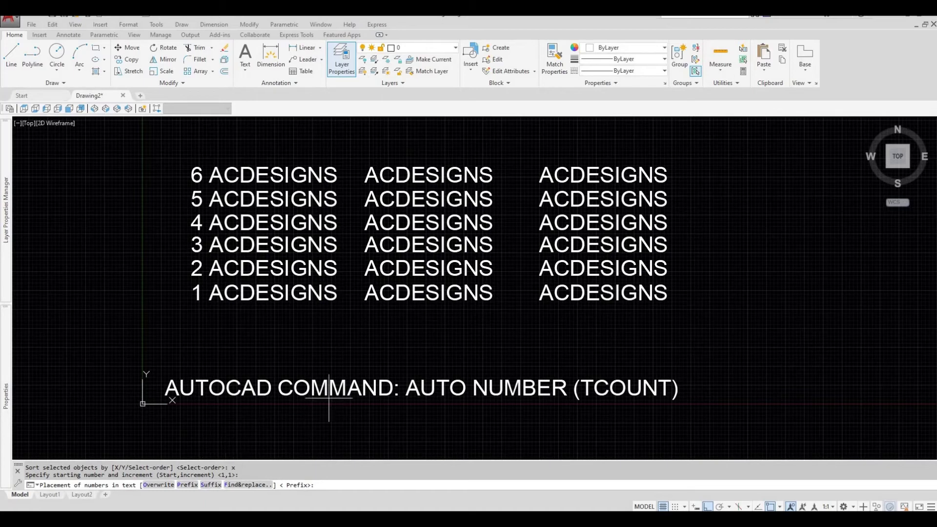
{"action": "type", "text": "s"}
{"action": "key", "text": "Return"}
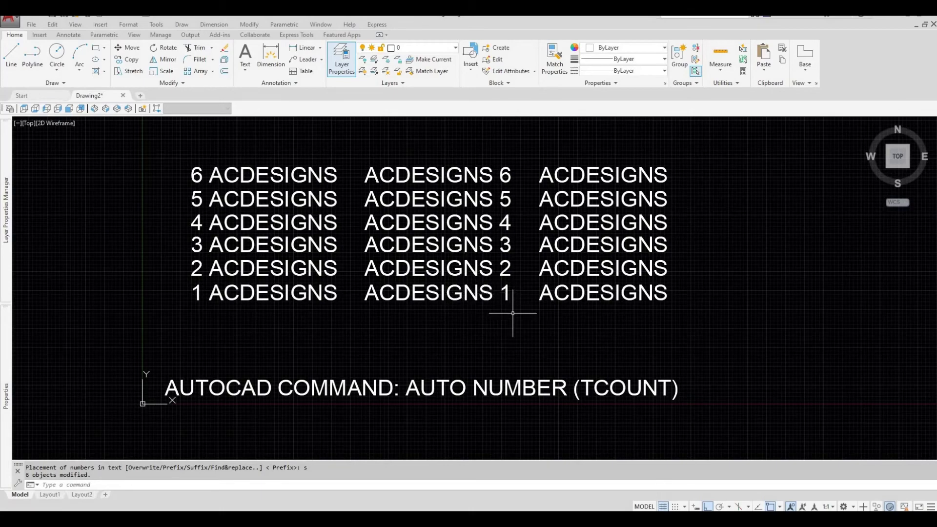
{"action": "middle_click_drag", "start_coordinate": [575, 313], "coordinate": [470, 327]}
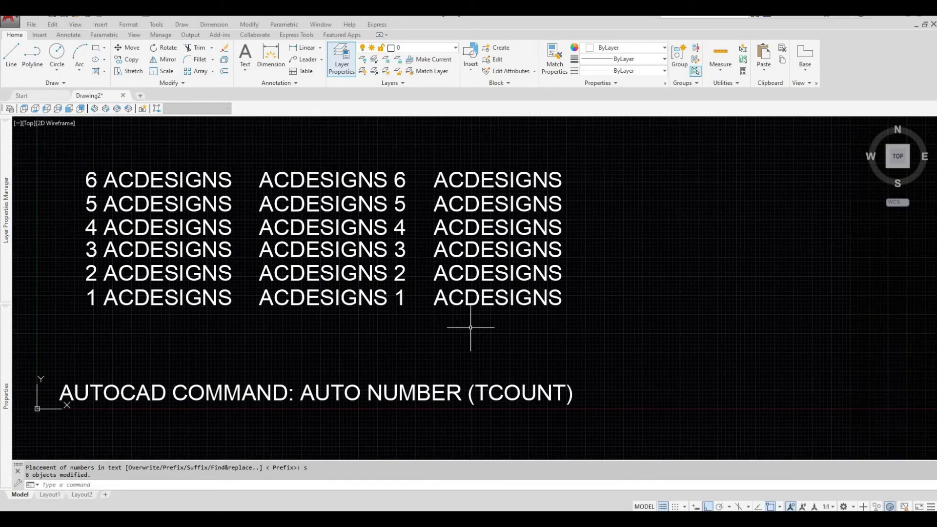
{"action": "key", "text": "Escape"}
{"action": "key", "text": "Escape"}
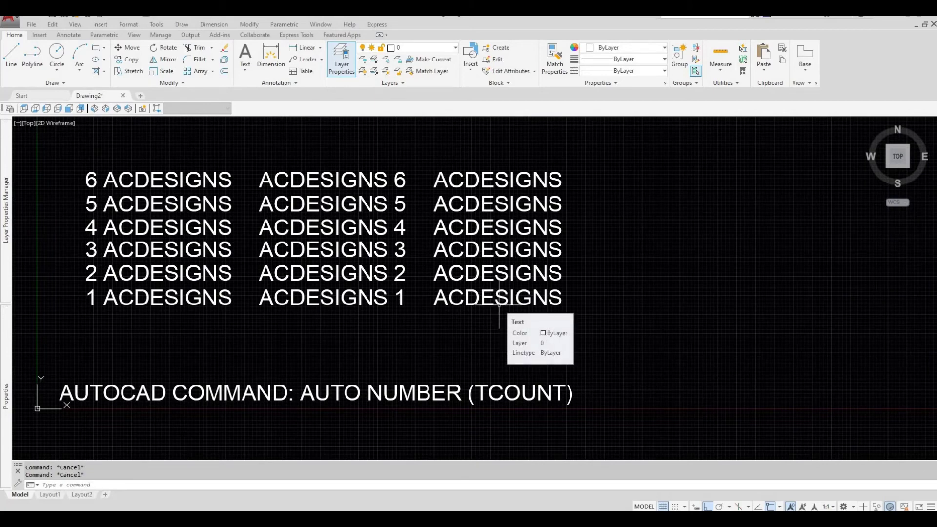
- Start TCOUNT for the right column and window-select its six ACDESIGNS texts
{"action": "type", "text": "TCOUnt"}
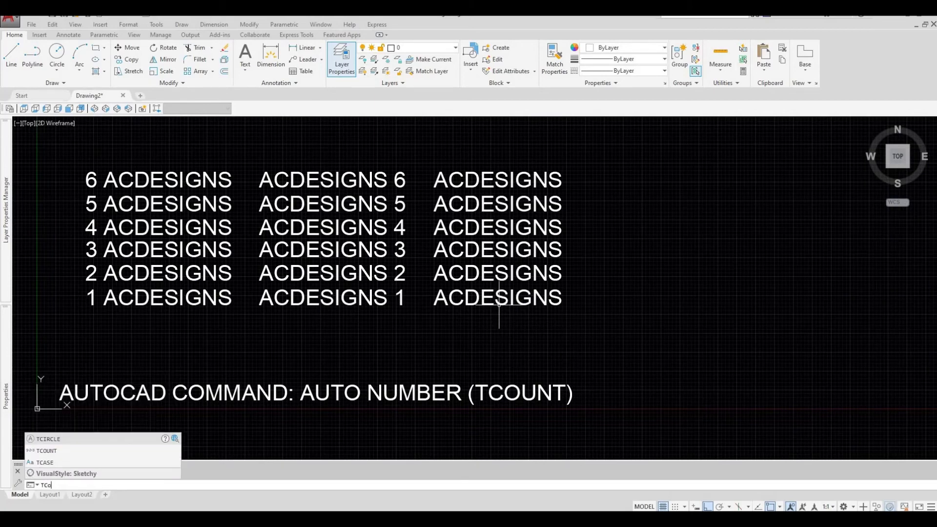
{"action": "key", "text": "Return"}
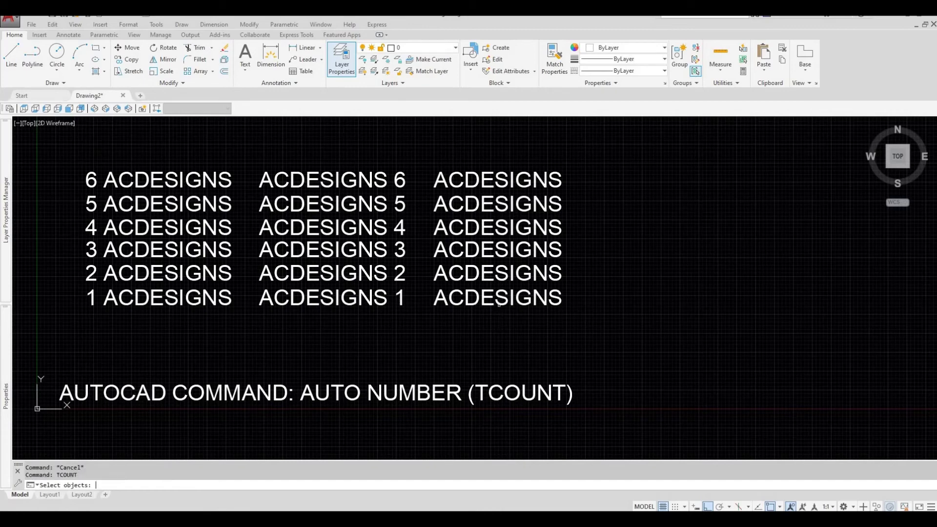
{"action": "left_click", "coordinate": [548, 310]}
{"action": "left_click", "coordinate": [449, 170]}
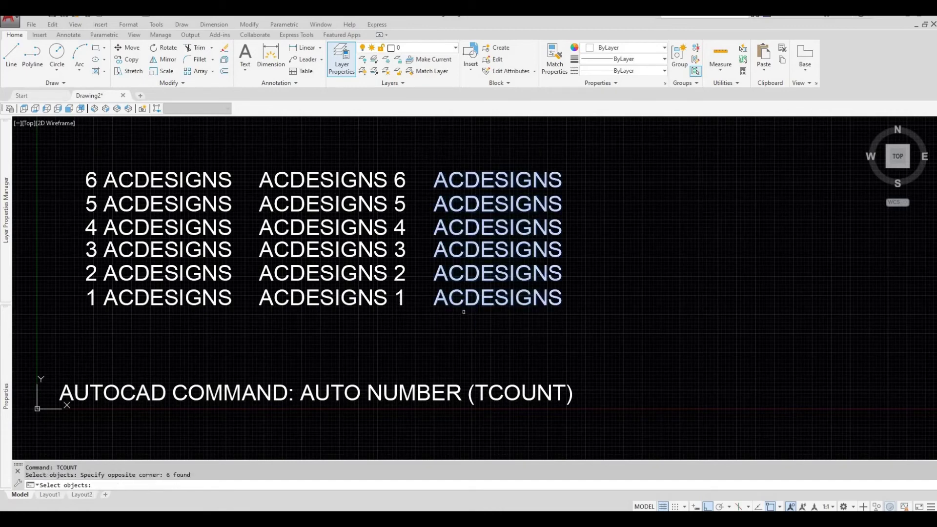
{"action": "key", "text": "Return"}
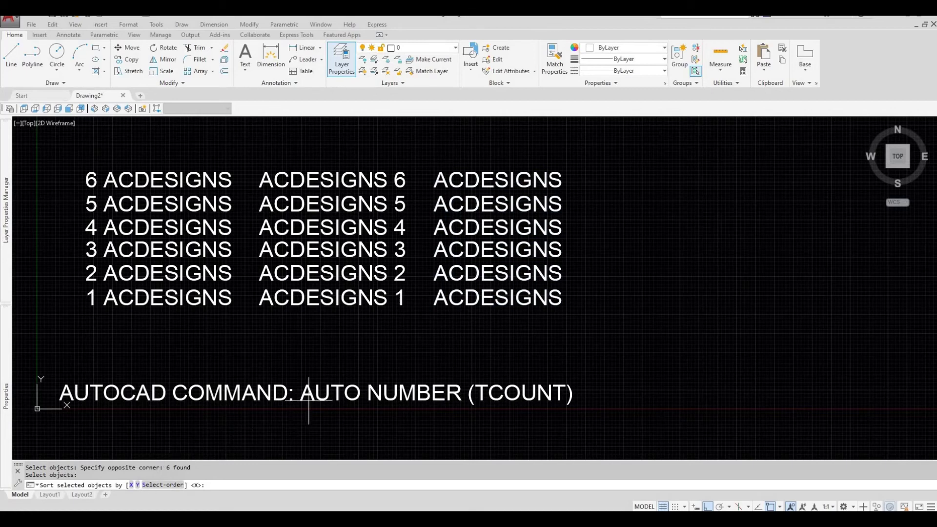
- Sort by Y, start at 1 with step 1, and add the numbers as prefixes
{"action": "type", "text": "y"}
{"action": "key", "text": "Return"}
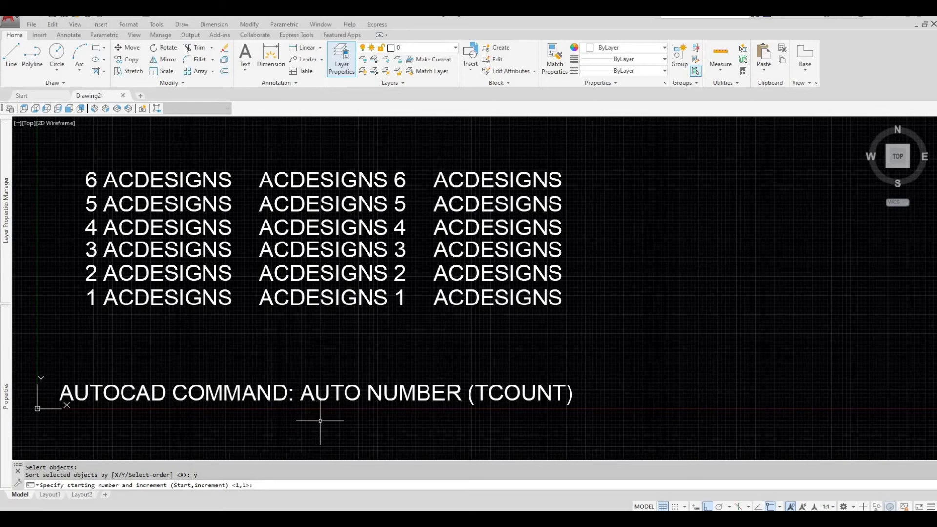
{"action": "key", "text": "Return"}
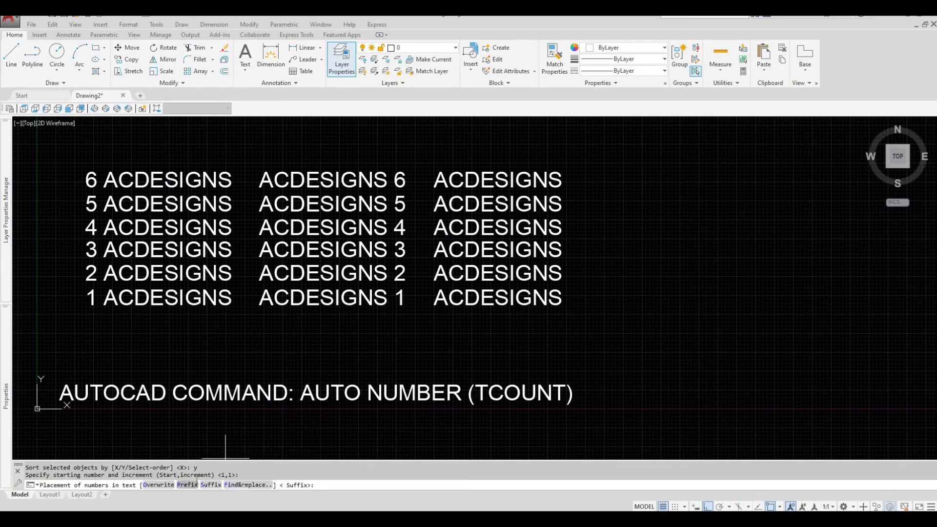
{"action": "type", "text": "p"}
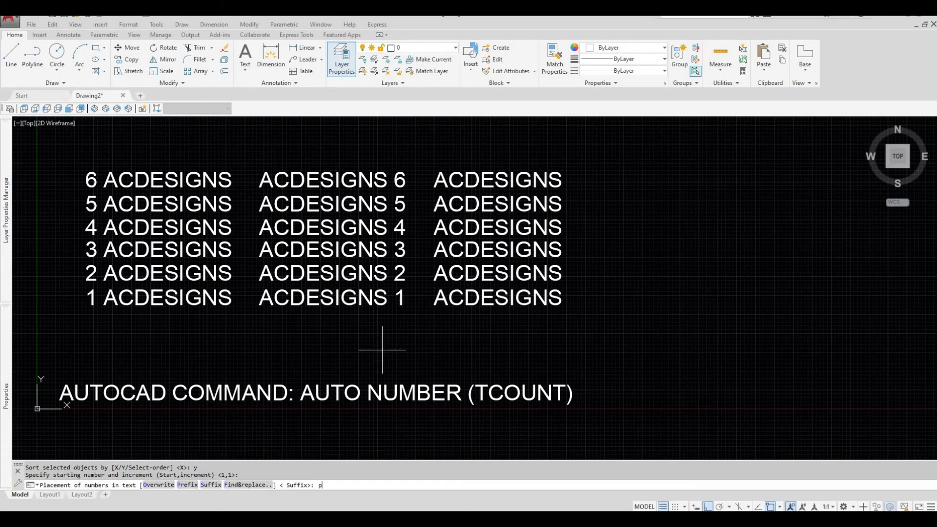
{"action": "key", "text": "Return"}
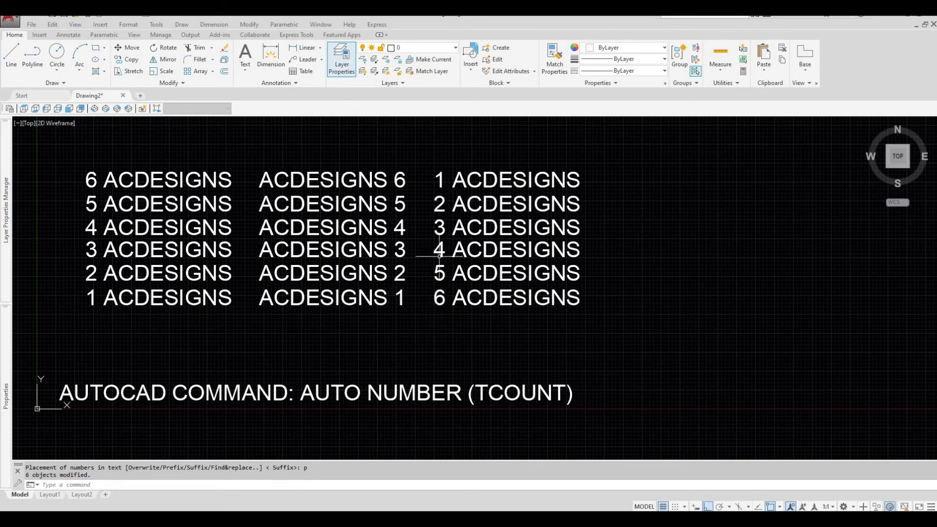
{"action": "right_click", "coordinate": [440, 181]}
{"action": "key", "text": "Escape"}
{"action": "middle_click_drag", "start_coordinate": [496, 330], "coordinate": [551, 326]}
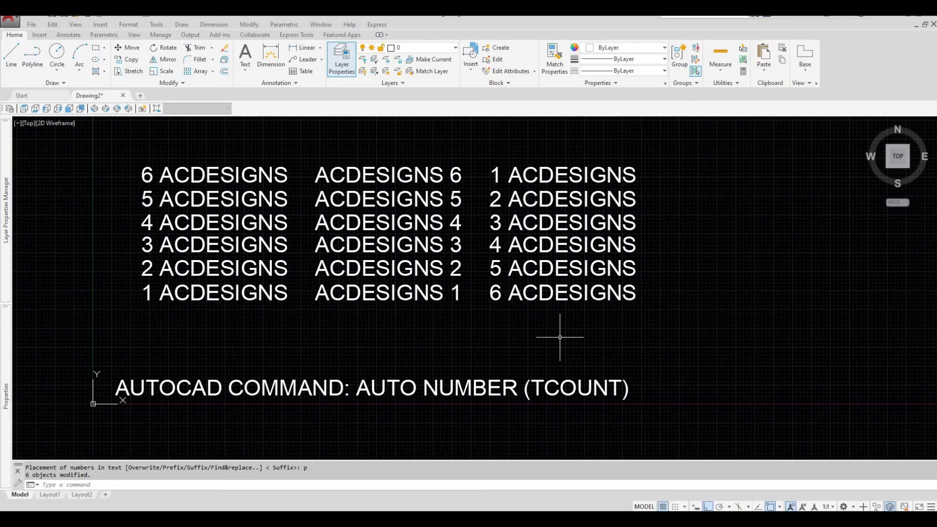